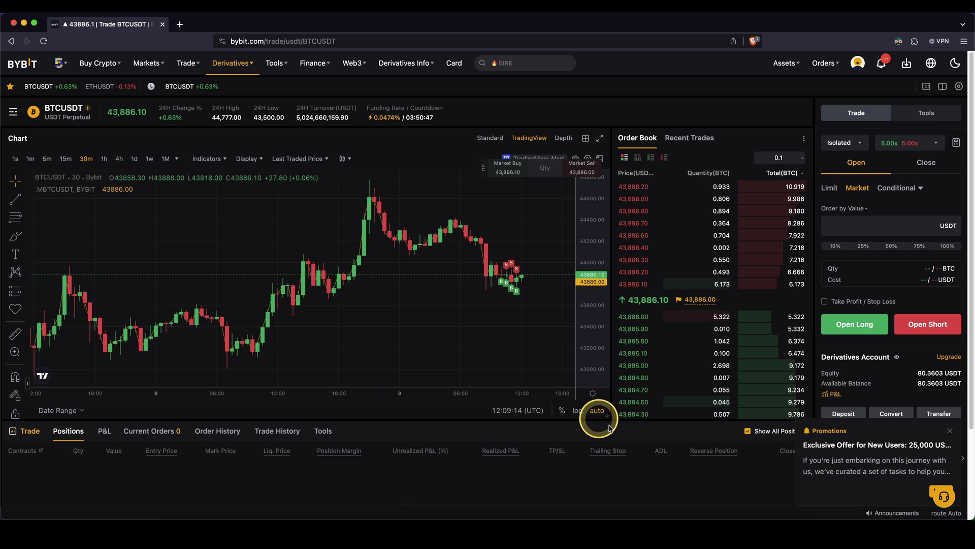
Open the Crypto Trading Guides sign-up page offering the $30,000 deposit bonus.
mouse_move(609, 450)
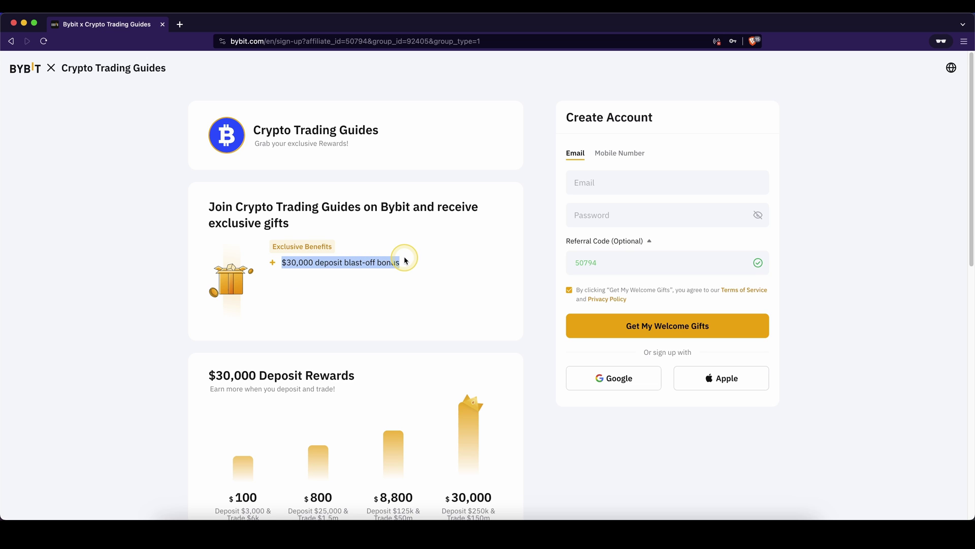
Scroll the sign-up offer, highlight the $100 deposit reward, and return to the BTCUSDT perpetual page.
scroll(431, 263, down, 1)
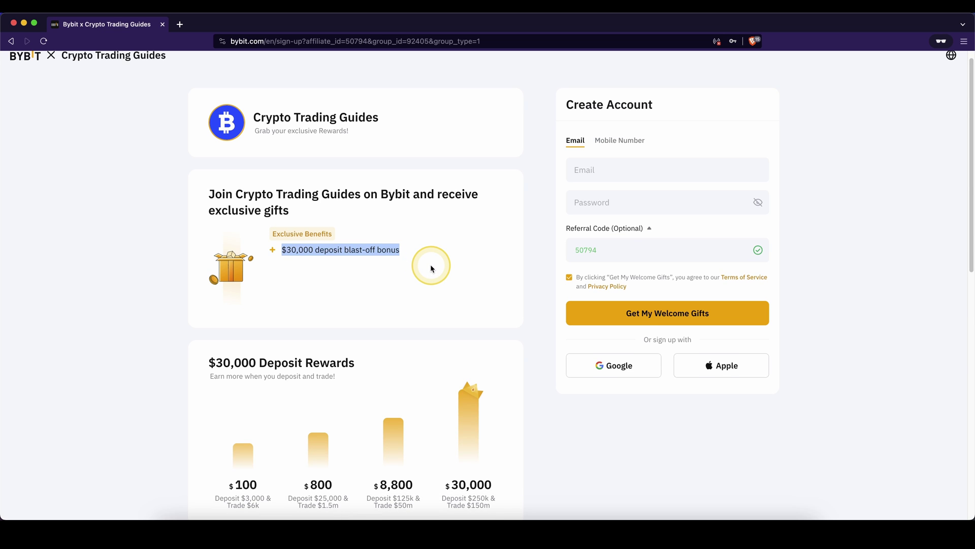
scroll(431, 265, down, 5)
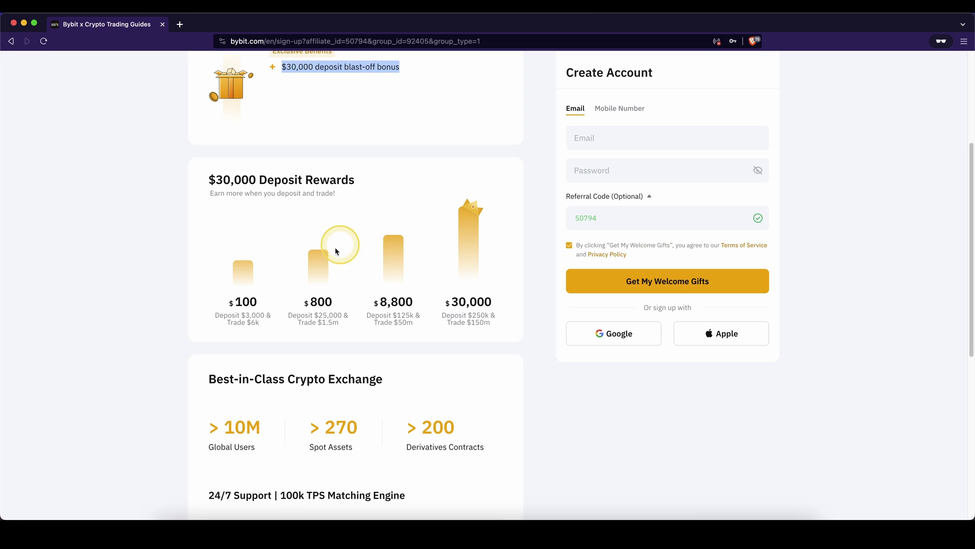
drag(232, 301, 256, 301)
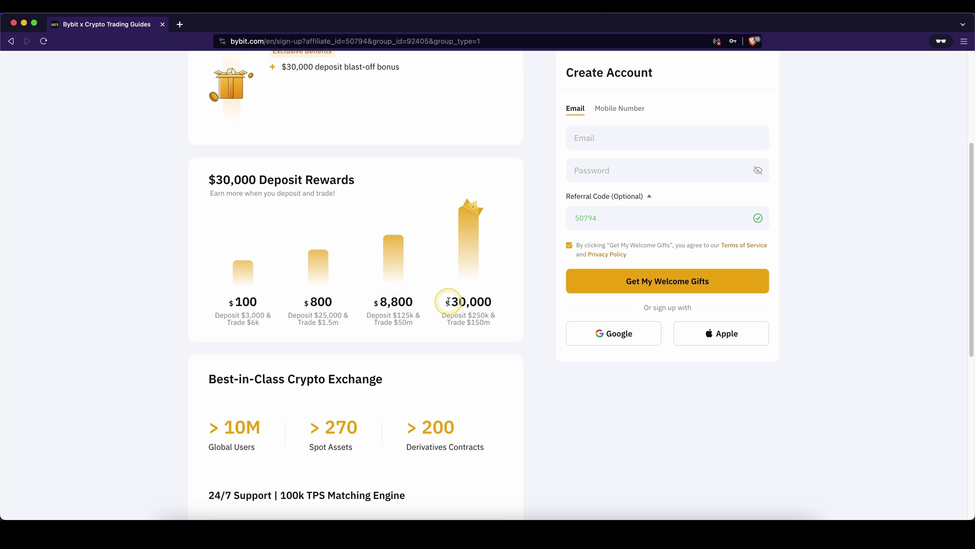
scroll(520, 225, up, 4)
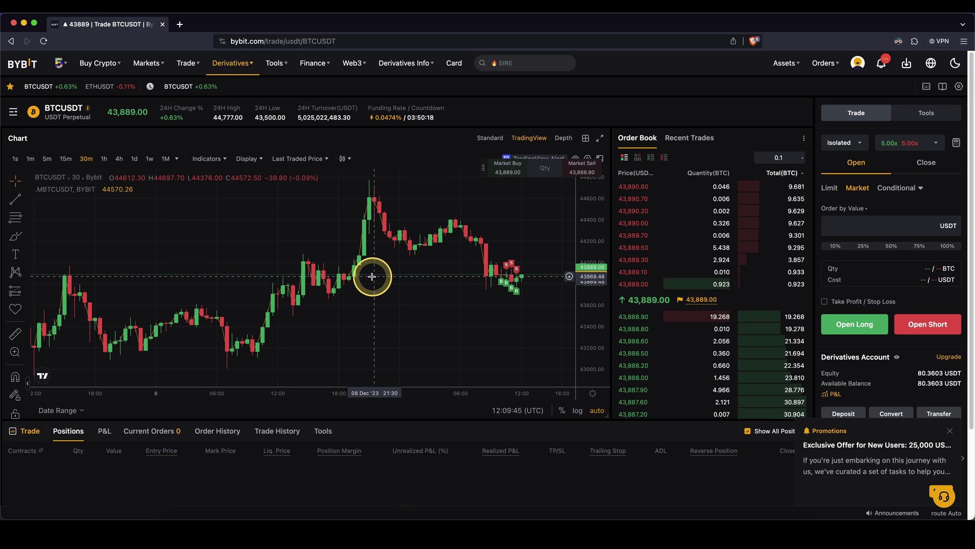
Place a 200 USDT market long on BTCUSDT, filling 0.004 BTC at 43,887.10.
drag(442, 287, 388, 290)
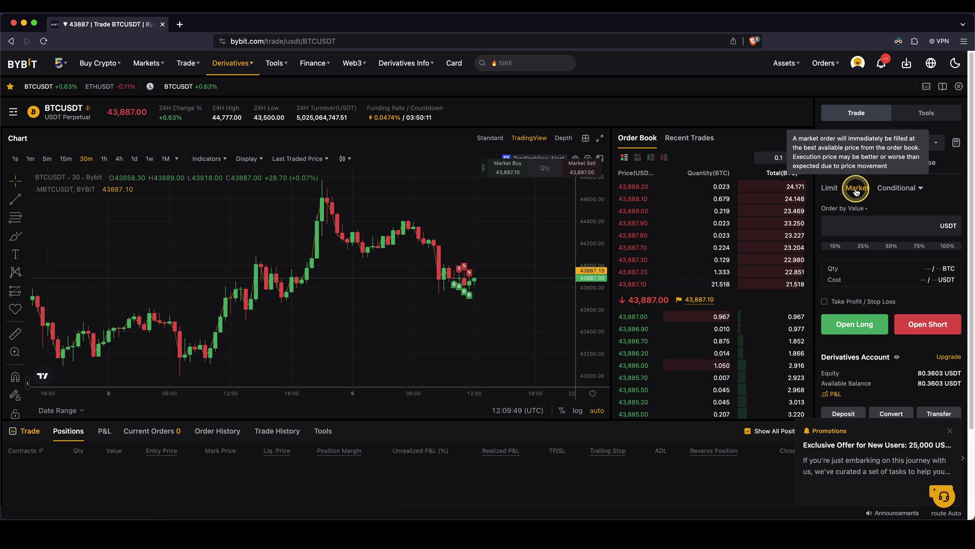
text(200)
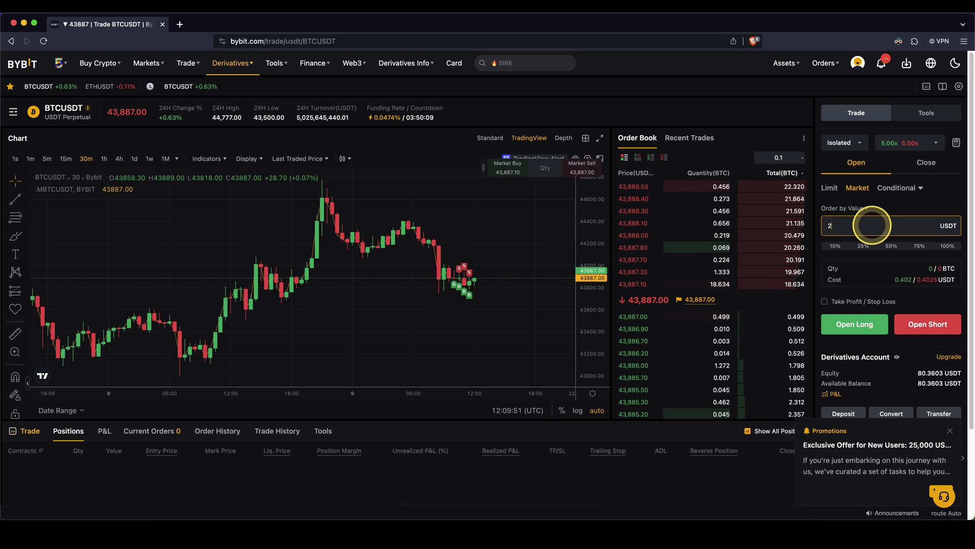
click(856, 323)
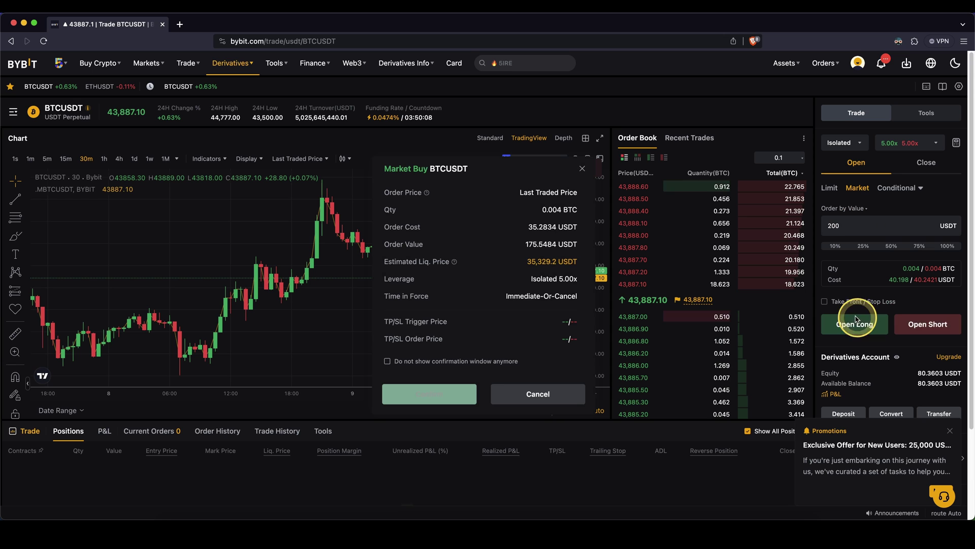
click(438, 390)
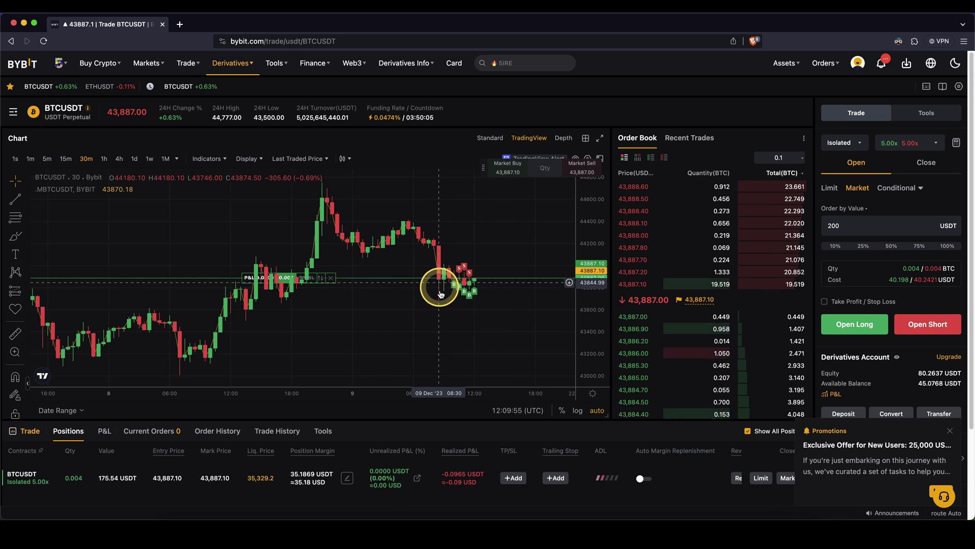
drag(471, 305, 452, 298)
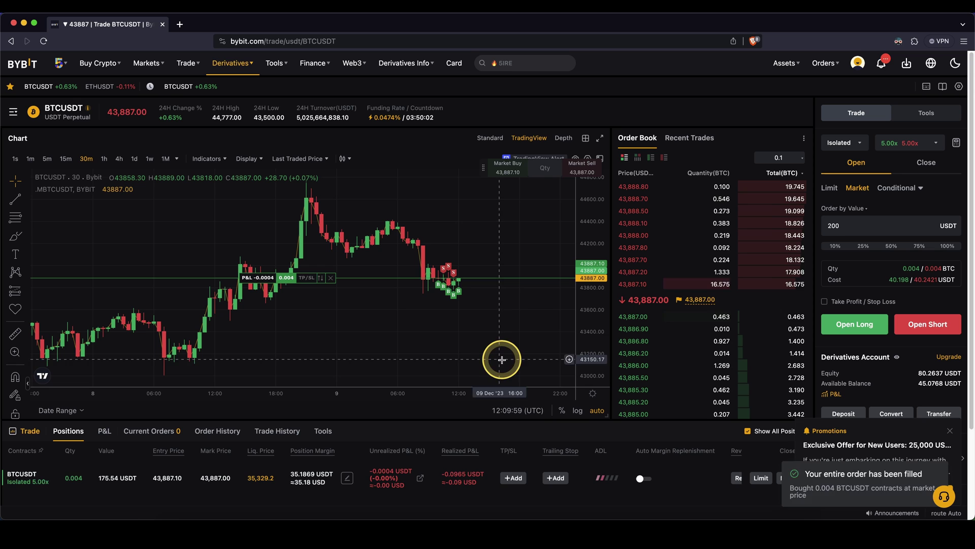
mouse_move(505, 452)
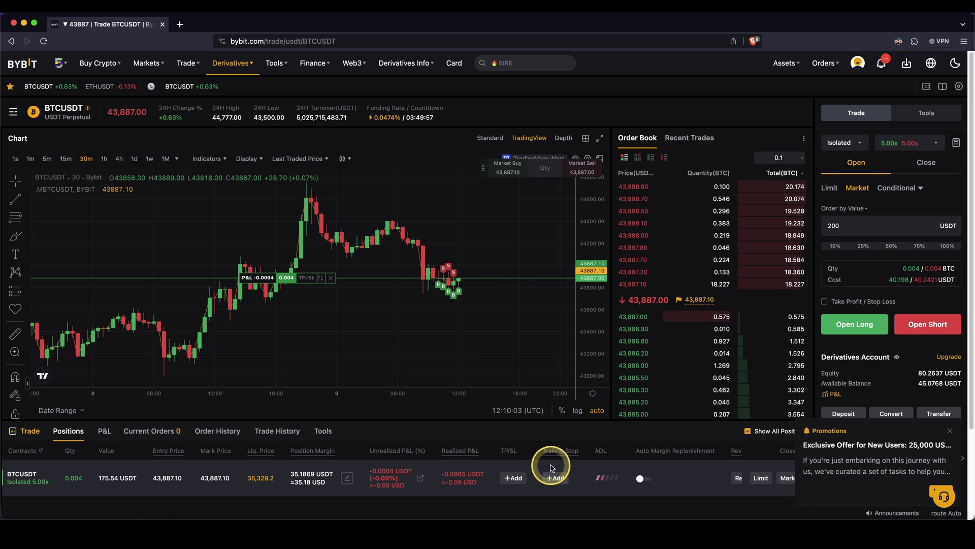
scroll(503, 334, right, 2)
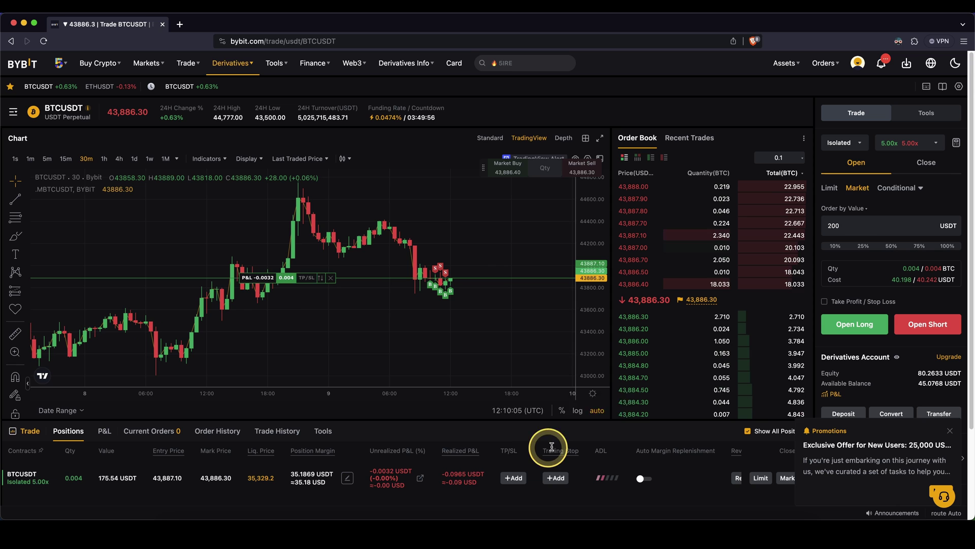
scroll(551, 326, right, 2)
scroll(471, 307, right, 5)
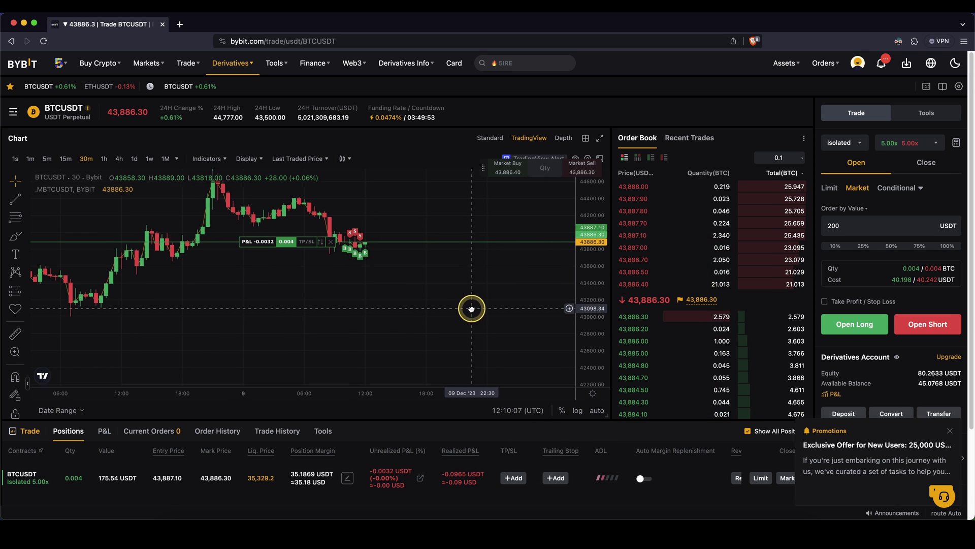
Add a 500 USDT retracement trailing stop to the long, triggering at 43,384.5.
click(556, 478)
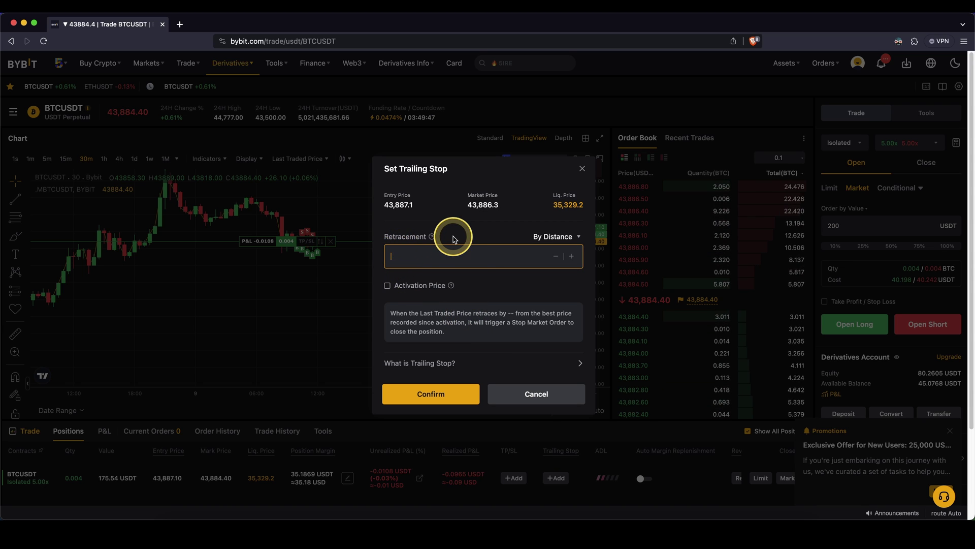
click(573, 237)
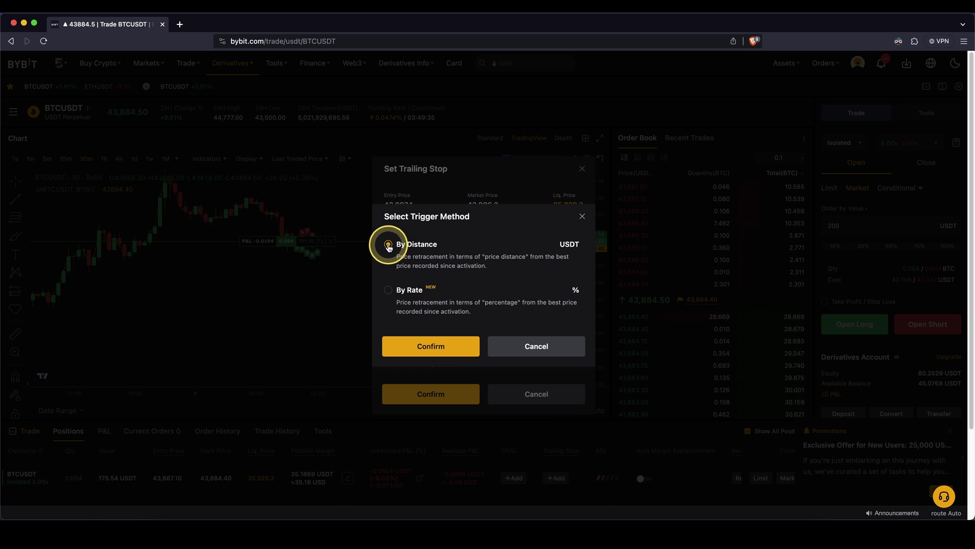
click(581, 217)
click(468, 259)
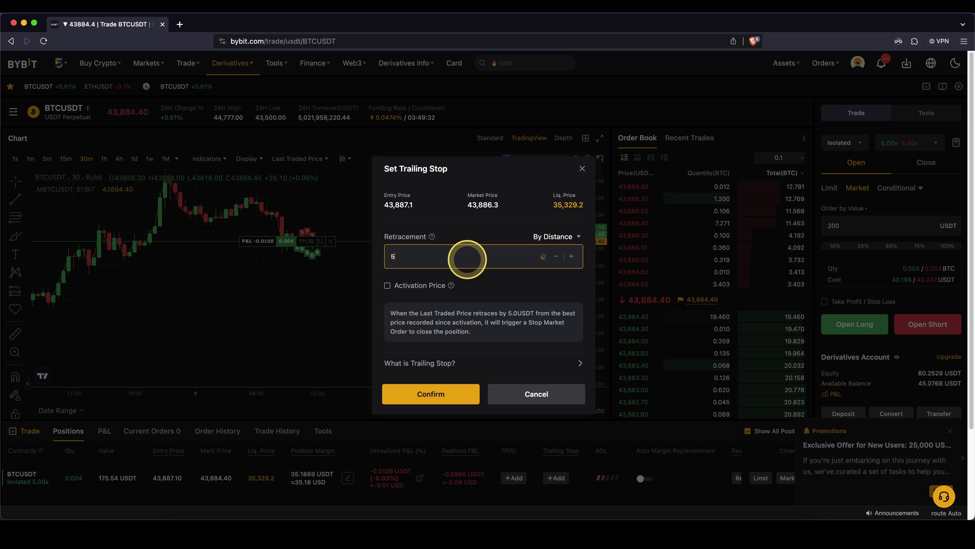
click(436, 395)
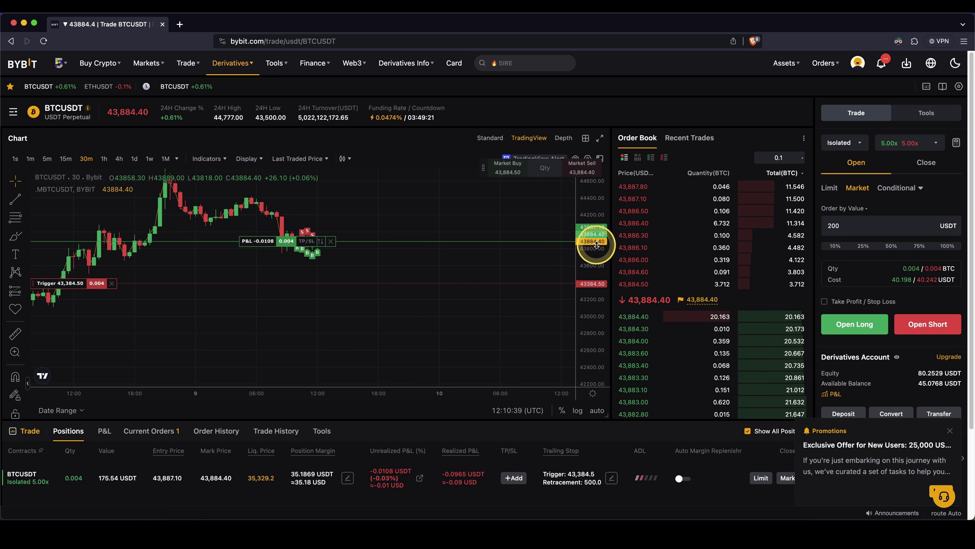
Add a stop loss at 42,930.40 to the long position.
click(513, 478)
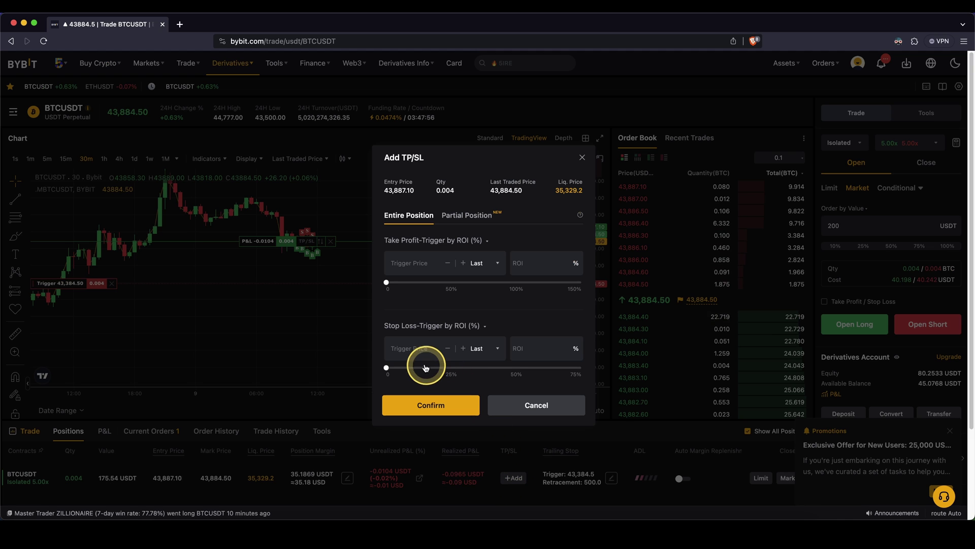
drag(387, 368, 406, 370)
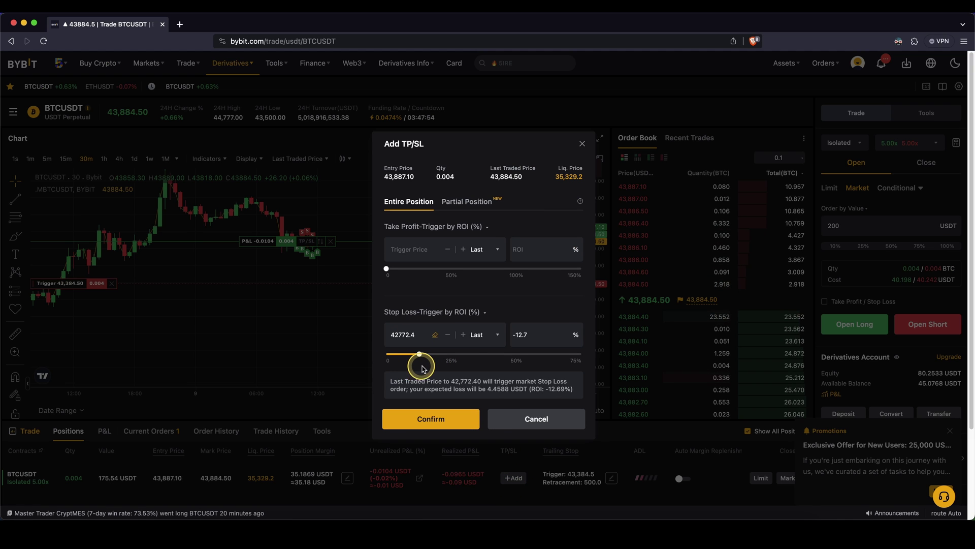
click(431, 419)
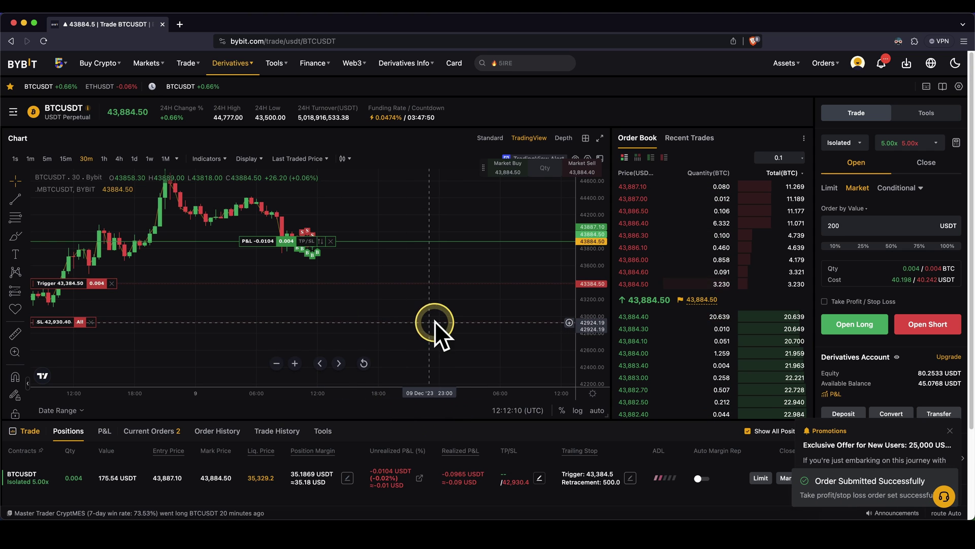
Sketch a rising purple price path on the BTCUSDT chart.
drag(387, 307, 331, 305)
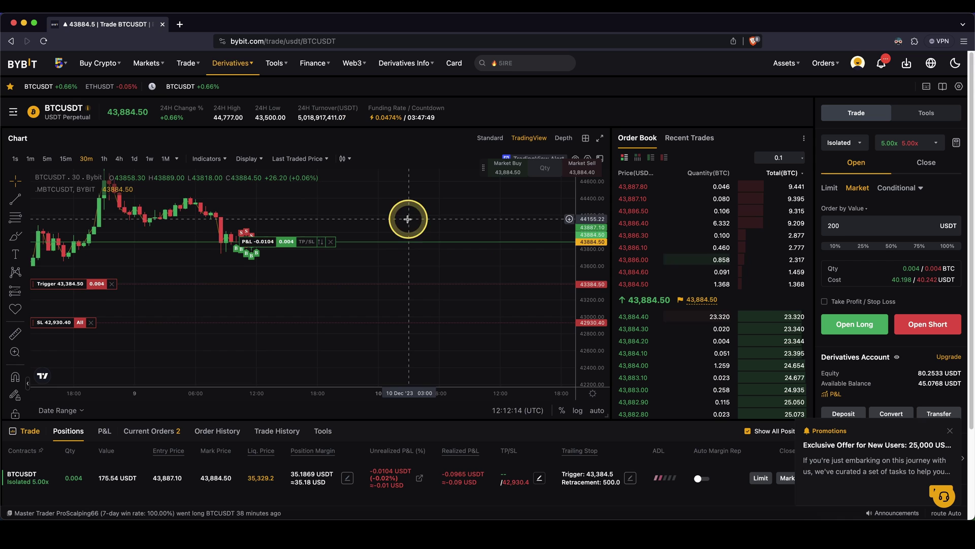
drag(409, 218, 375, 246)
mouse_move(244, 265)
mouse_down()
mouse_move(386, 182)
mouse_move(443, 370)
mouse_up()
Mark the stop-loss level, clear the sketches, and draw a rising path from the latest candles.
mouse_move(82, 351)
mouse_down()
mouse_move(41, 353)
mouse_move(76, 337)
mouse_up()
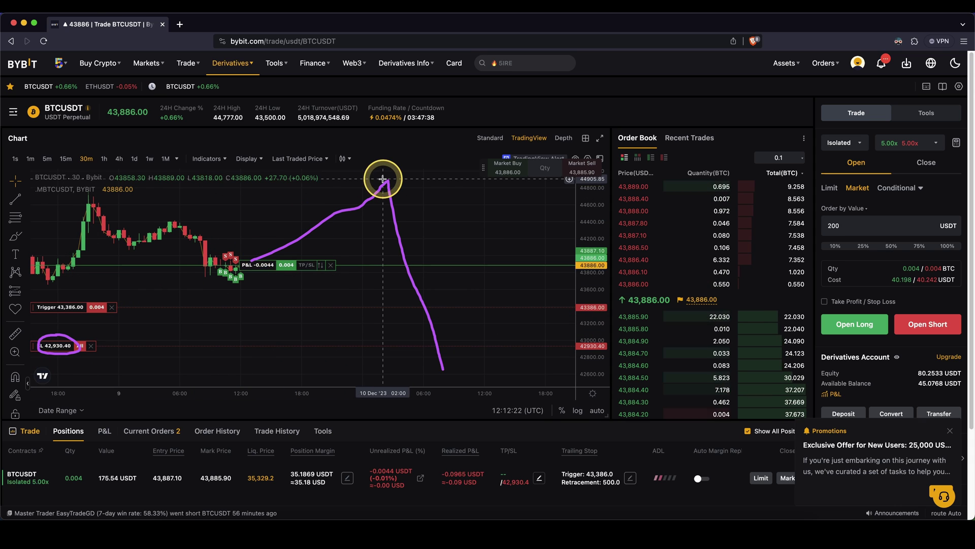
mouse_move(442, 360)
mouse_down()
mouse_move(434, 343)
mouse_move(436, 355)
mouse_up()
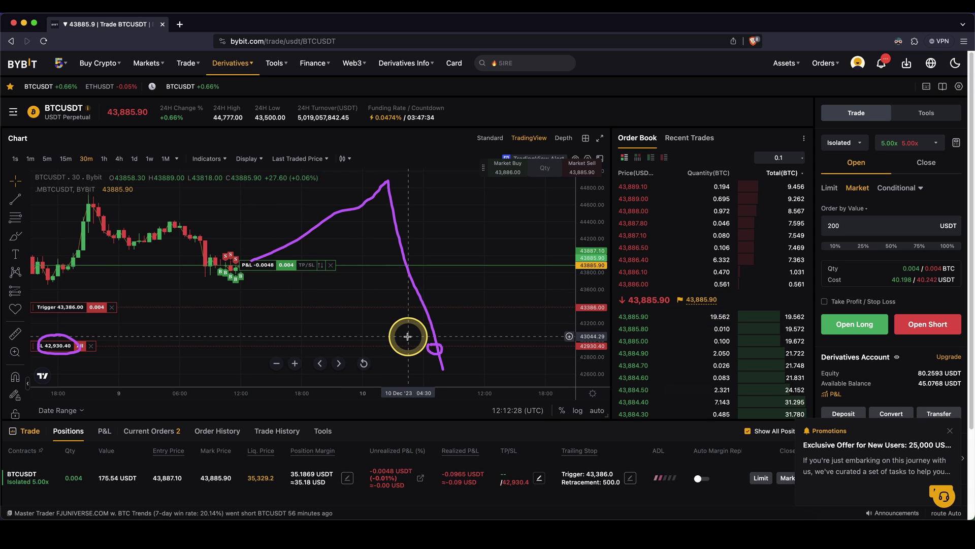
key(Escape)
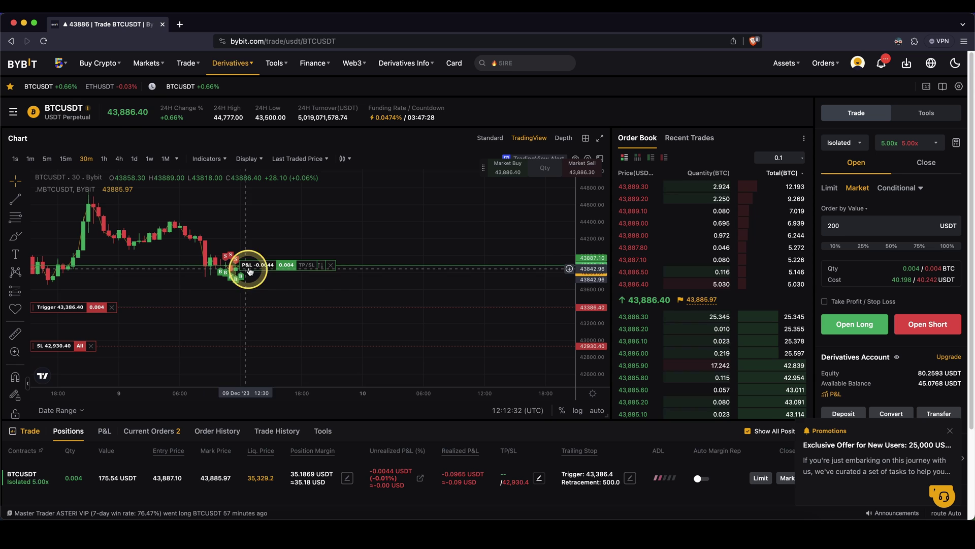
drag(250, 271, 381, 175)
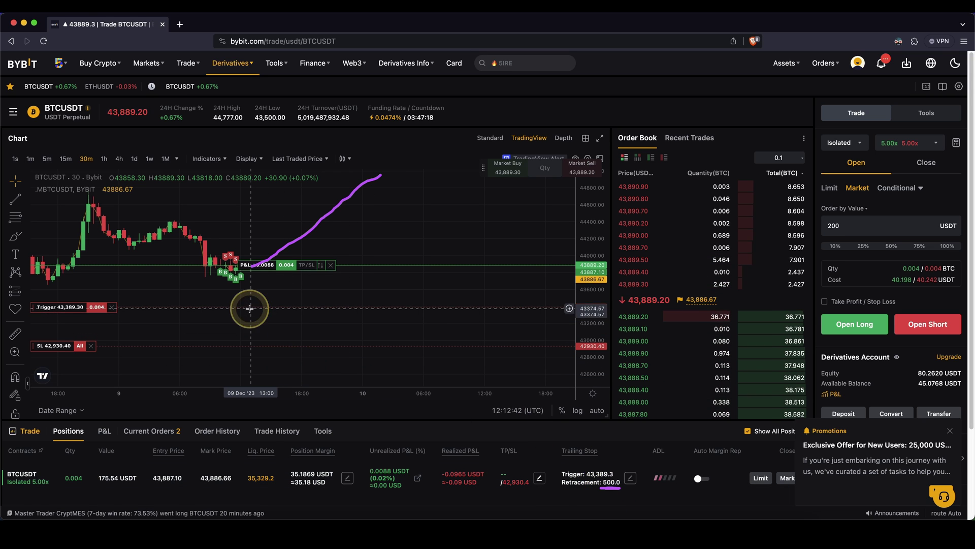
Sketch the trailing stop following the rise, the 500 pullback and trigger point, then clear it.
mouse_move(249, 308)
mouse_down()
mouse_move(323, 270)
mouse_move(382, 224)
mouse_up()
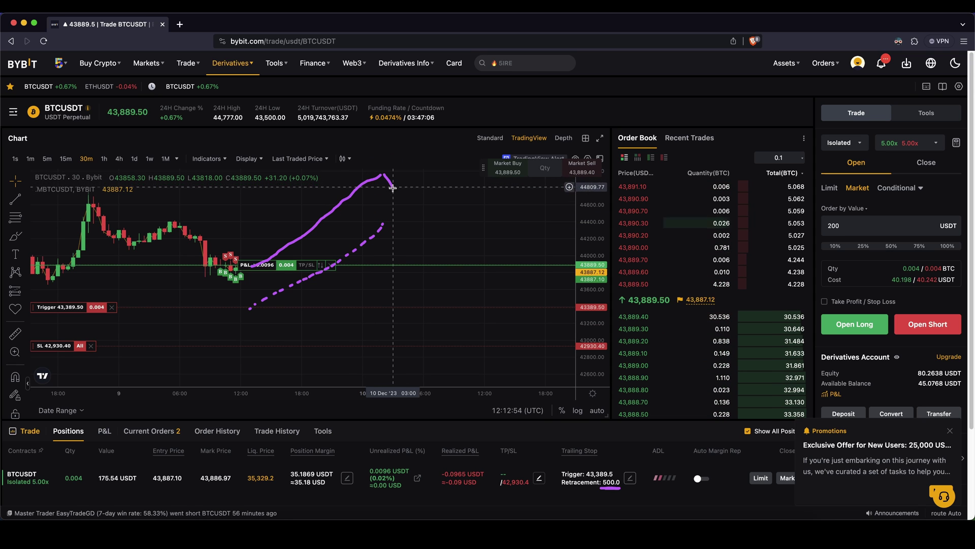
drag(435, 258, 472, 326)
click(392, 233)
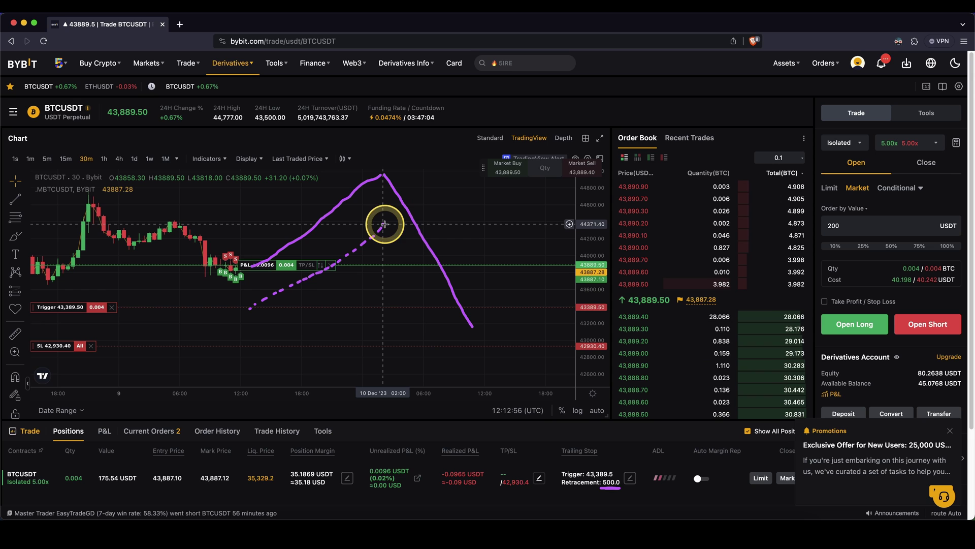
mouse_move(402, 224)
mouse_down()
mouse_move(459, 222)
mouse_move(419, 220)
mouse_up()
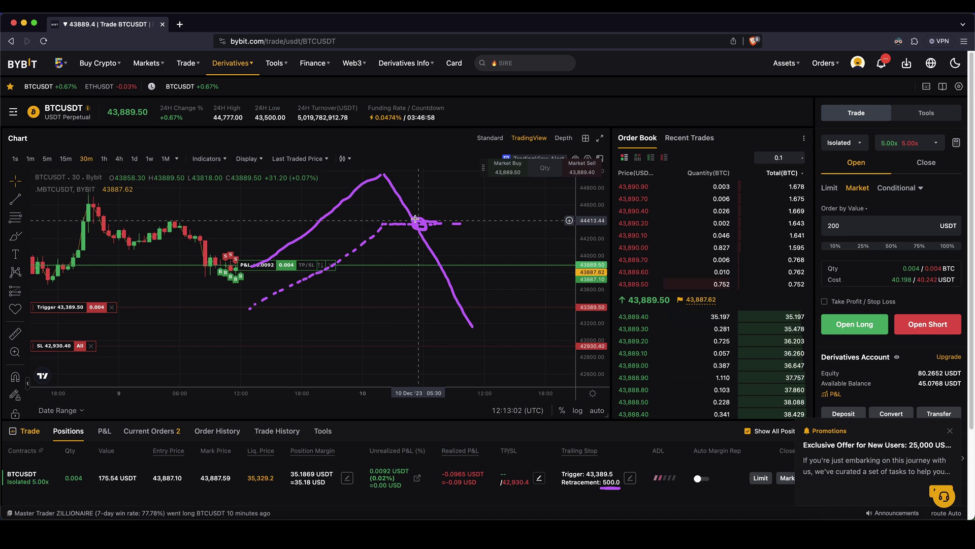
click(272, 269)
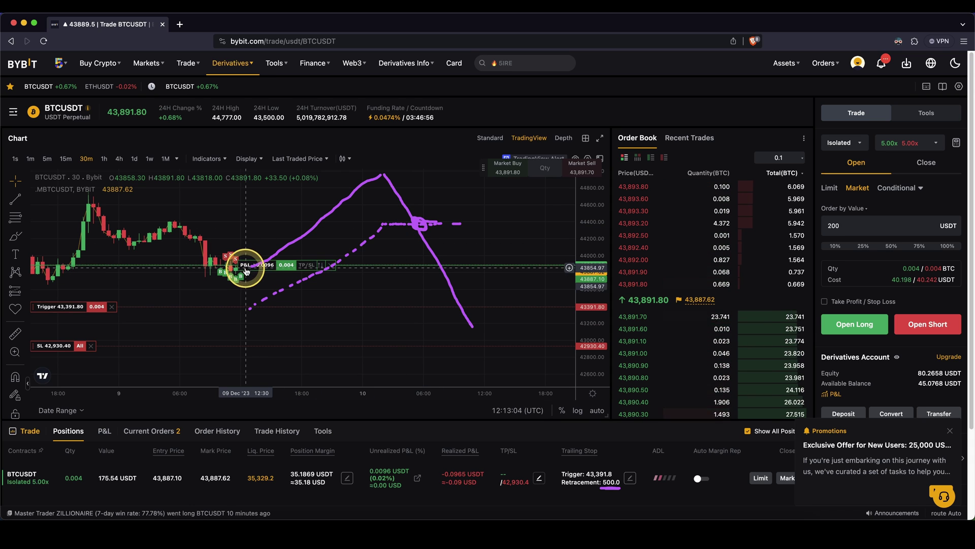
mouse_move(257, 268)
mouse_down()
mouse_move(311, 211)
mouse_move(254, 261)
mouse_move(259, 268)
mouse_up()
drag(403, 218, 419, 224)
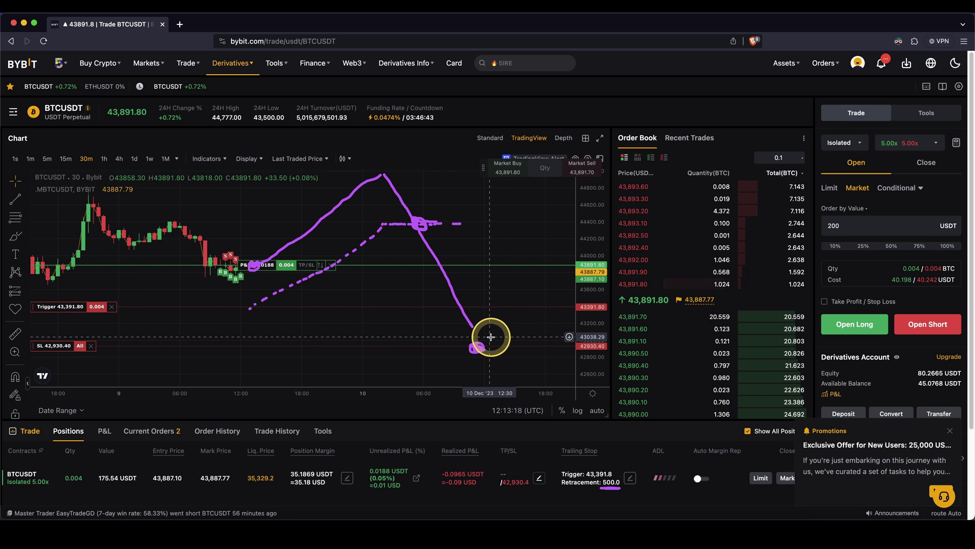
key(Escape)
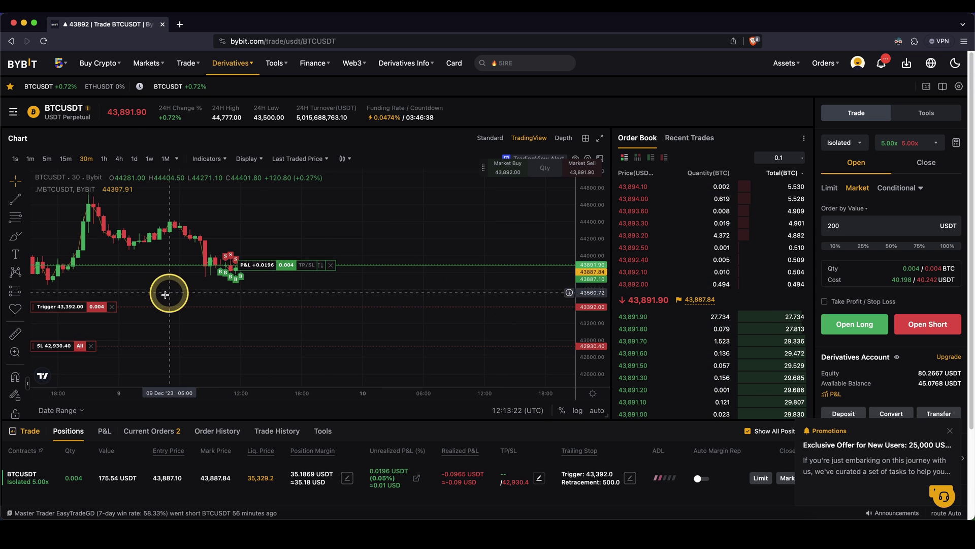
Cancel the 42,930.4 stop loss and sketch possible price swings above the entry.
click(94, 347)
click(440, 327)
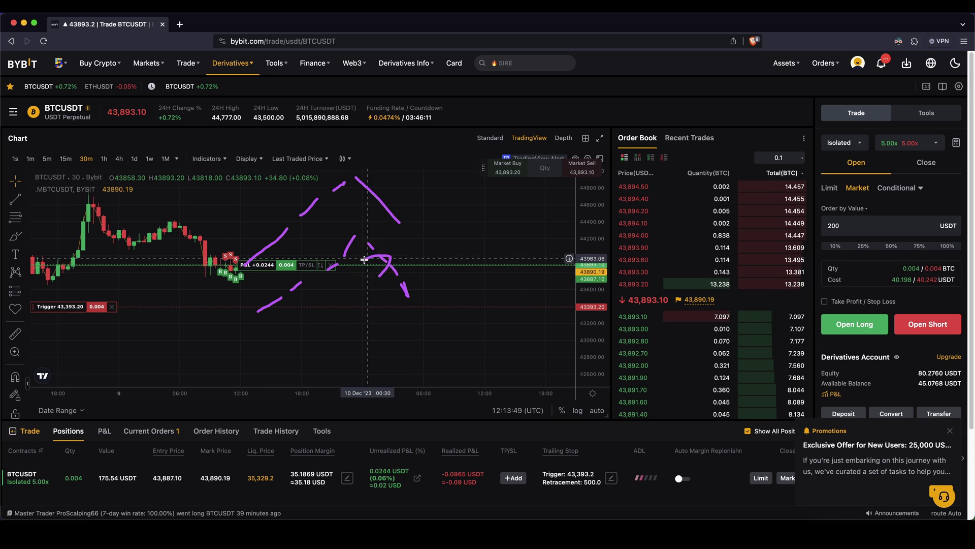
mouse_move(354, 235)
mouse_down()
mouse_move(447, 224)
mouse_move(403, 219)
mouse_up()
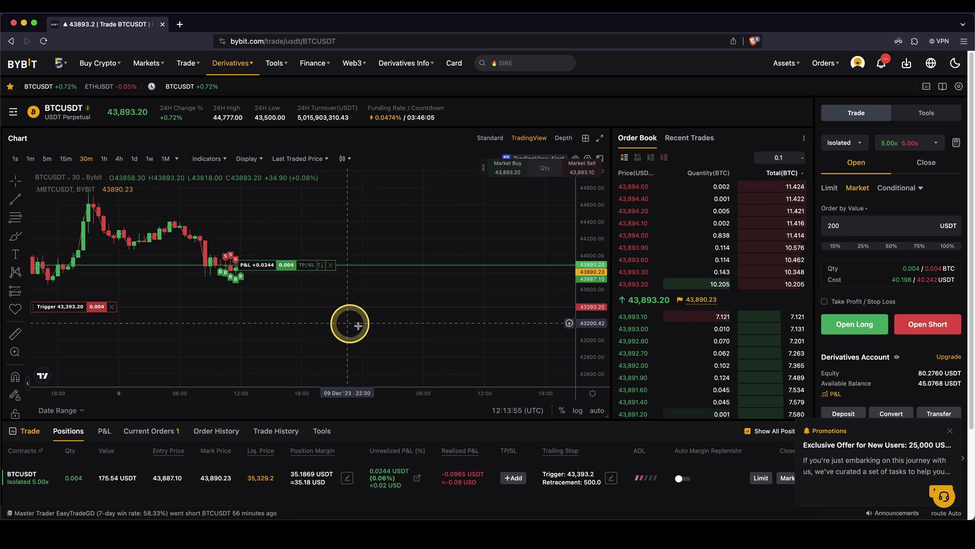
Change the trailing stop retracement to 200, then cancel the trailing stop entirely.
click(611, 477)
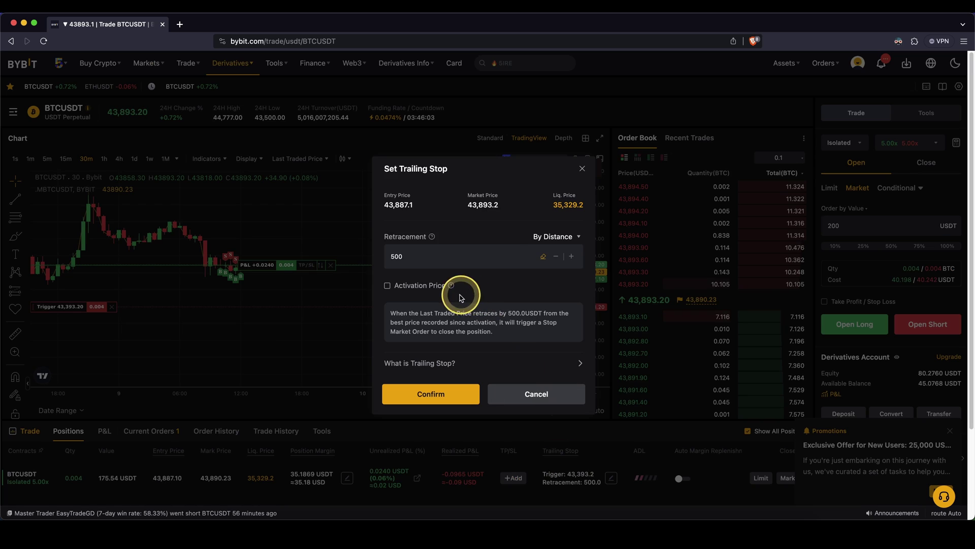
mouse_move(451, 285)
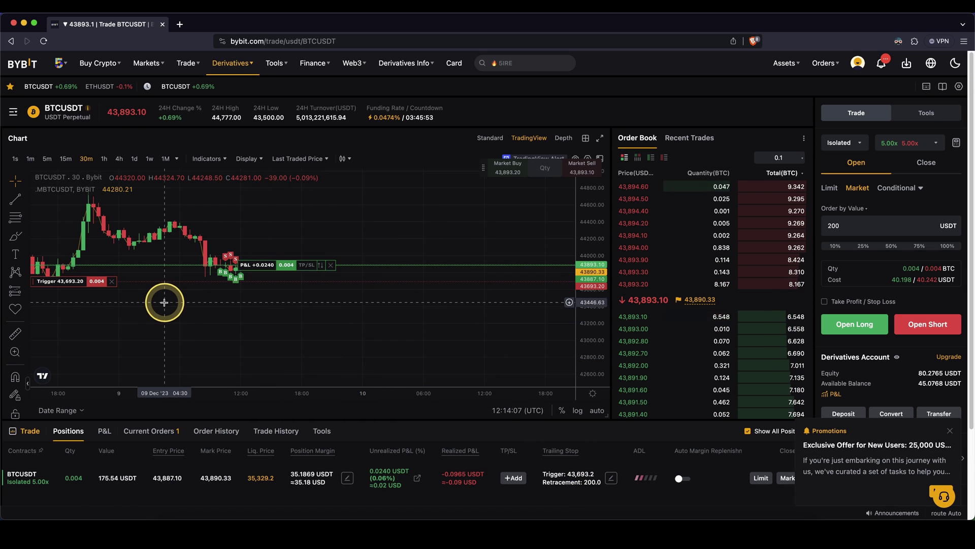
click(112, 282)
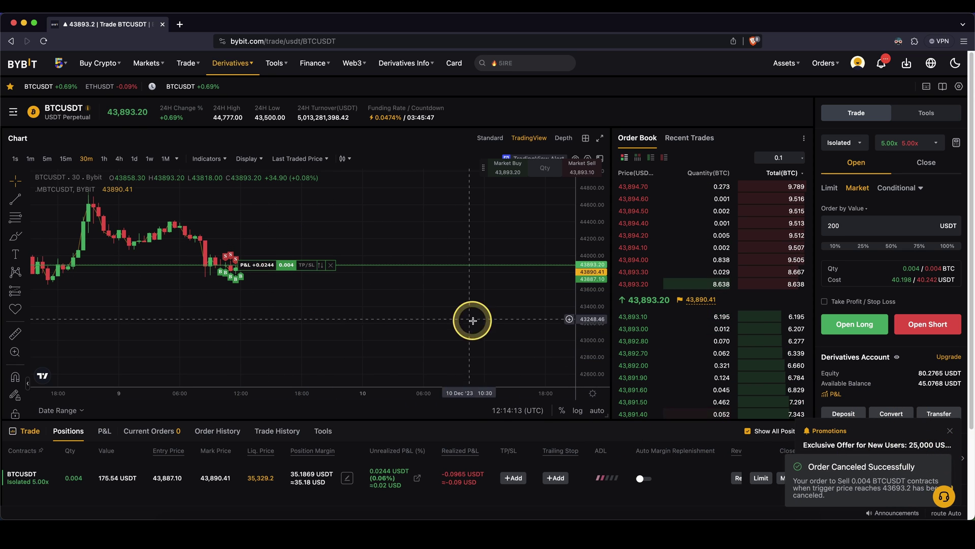
Market-close the 0.004 BTC long and open a 0.004 BTC market short at 43,893.10.
click(785, 478)
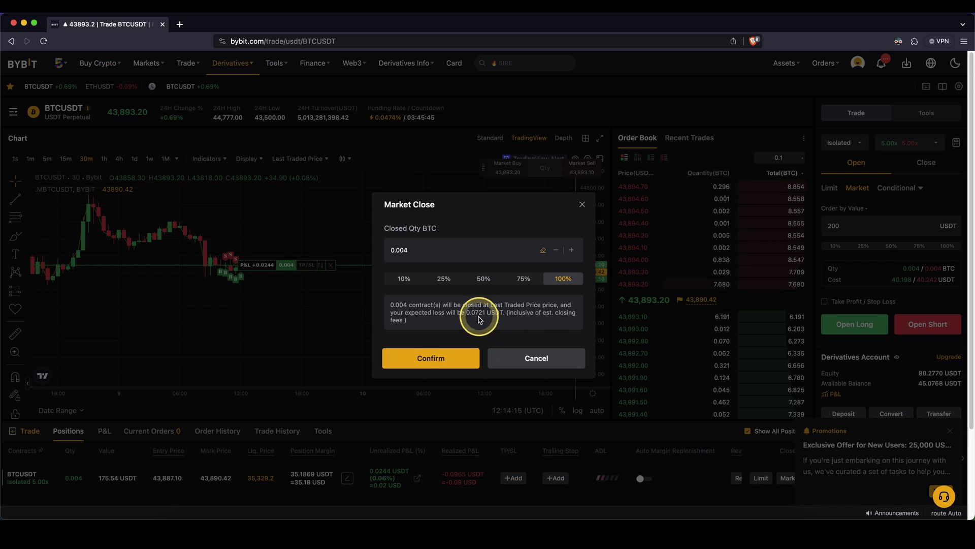
click(430, 358)
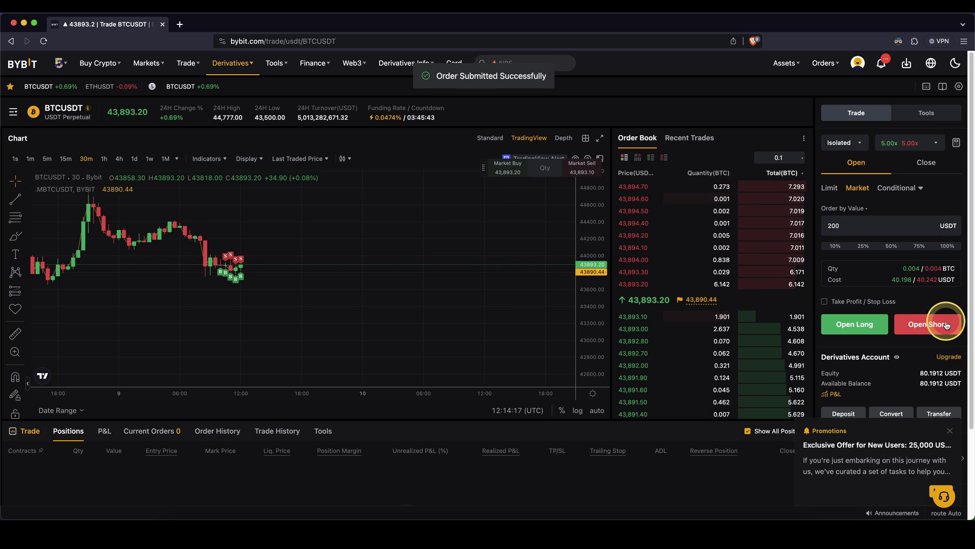
click(904, 324)
click(438, 393)
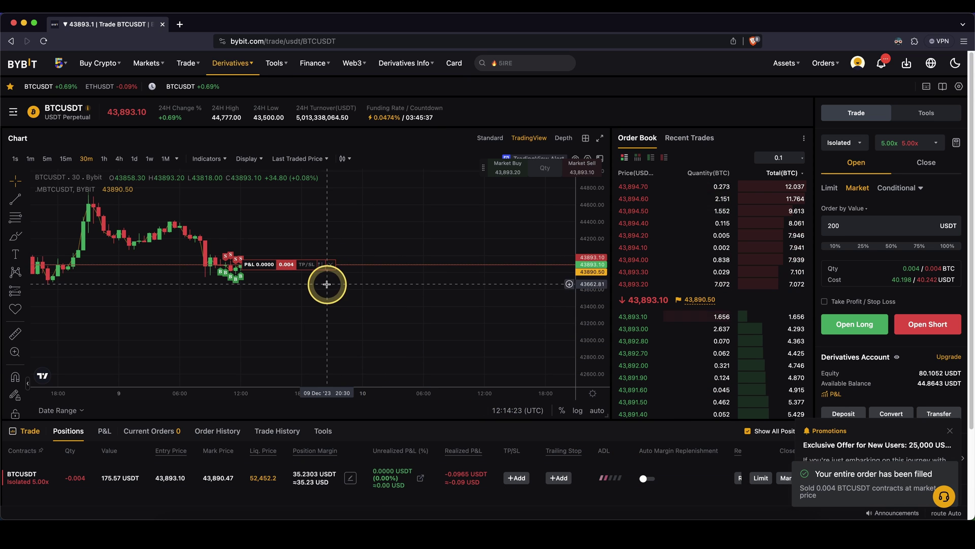
Add a 500 retracement-by-distance trailing stop to the short BTCUSDT position.
click(558, 478)
click(454, 253)
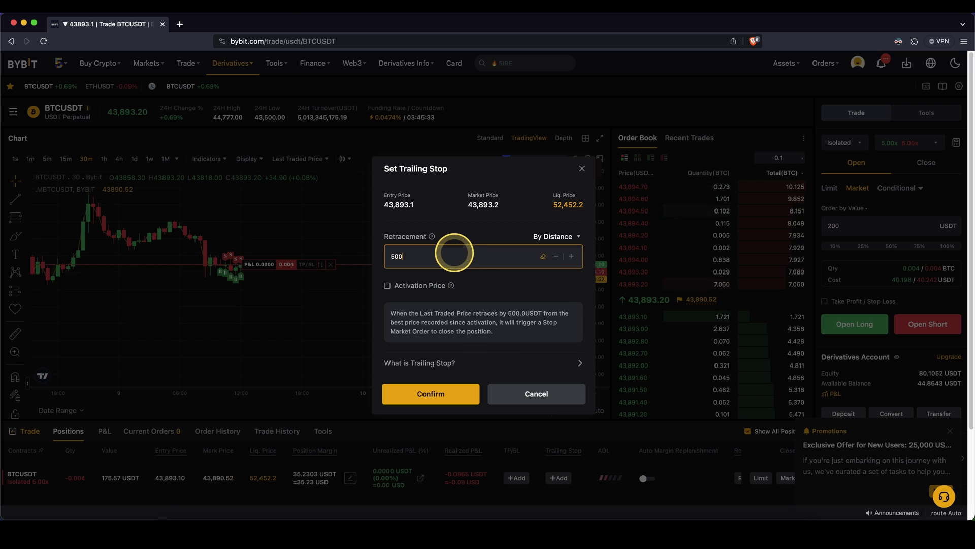
click(460, 394)
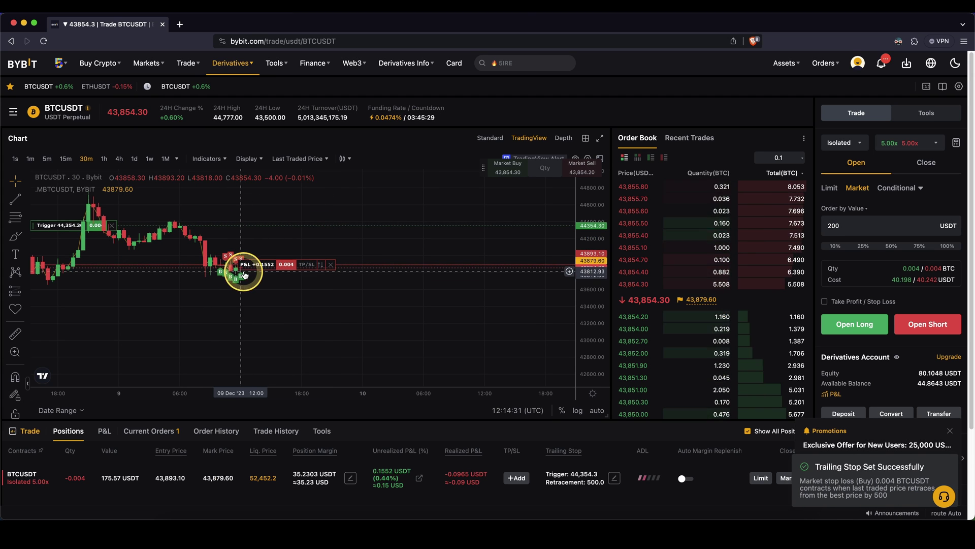
Sketch on the chart the price falling after the short entry, then bouncing back up.
drag(259, 279, 305, 353)
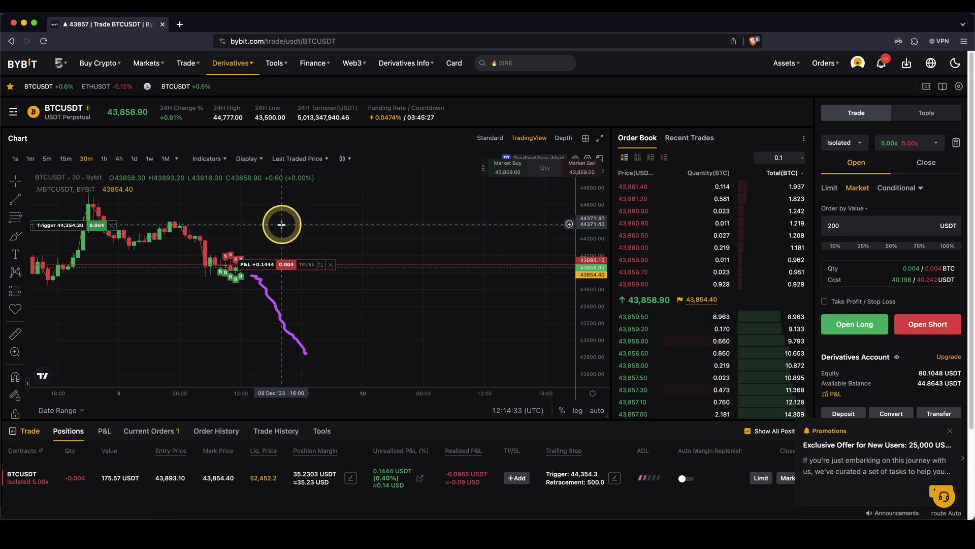
drag(283, 224, 344, 311)
mouse_move(314, 353)
mouse_down()
mouse_move(356, 300)
mouse_move(365, 313)
mouse_move(413, 315)
mouse_move(343, 312)
mouse_up()
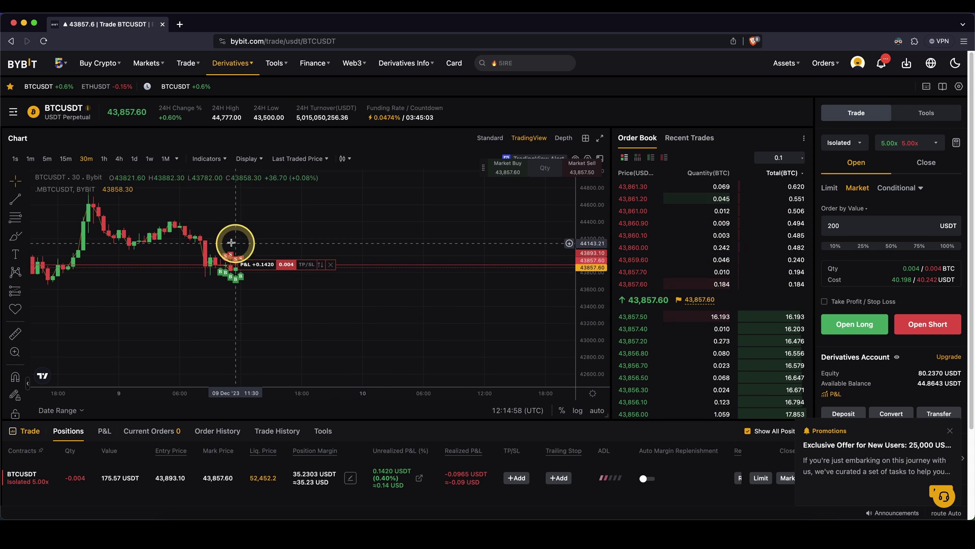